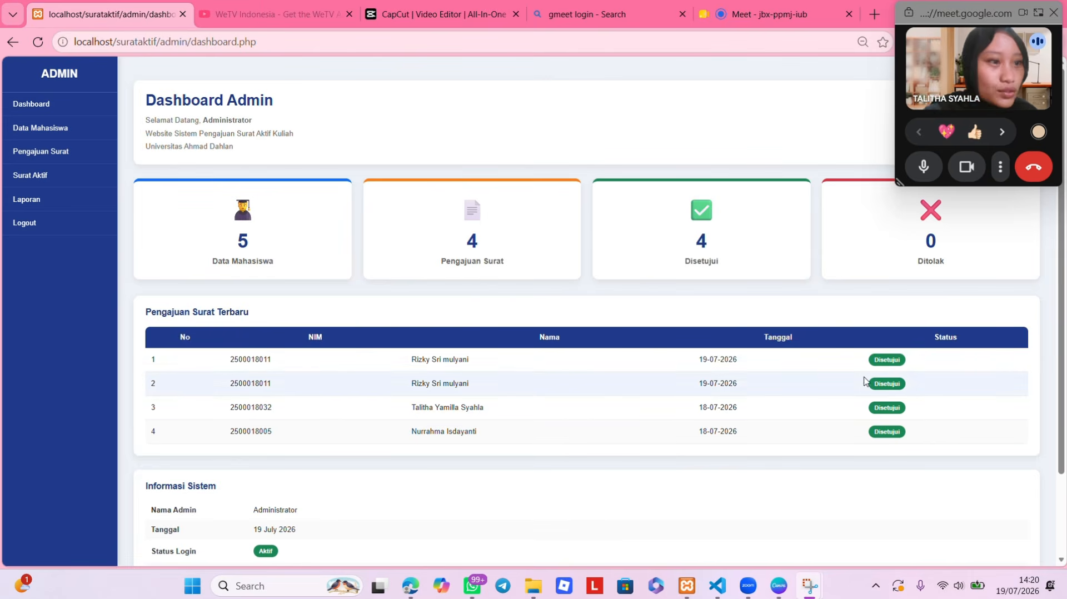
# - Scroll the admin dashboard past the Pengajuan Surat Terbaru table to the Informasi Sistem section
pyautogui.scroll(-2, 367, 387)
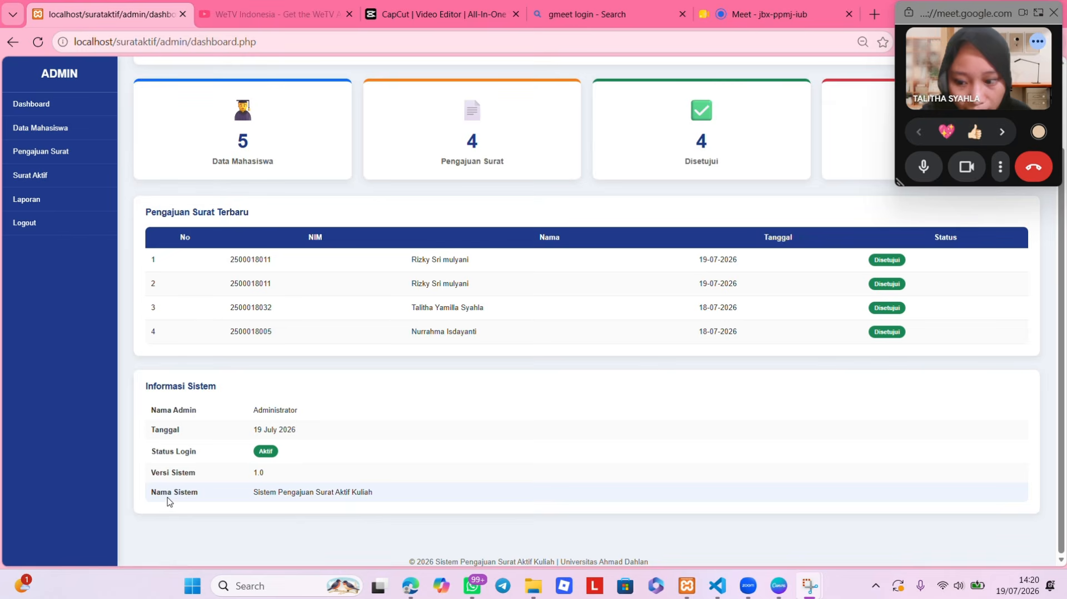
# - Open the Tambah Mahasiswa form and enter the new student's ID number and name
pyautogui.click(77, 132)
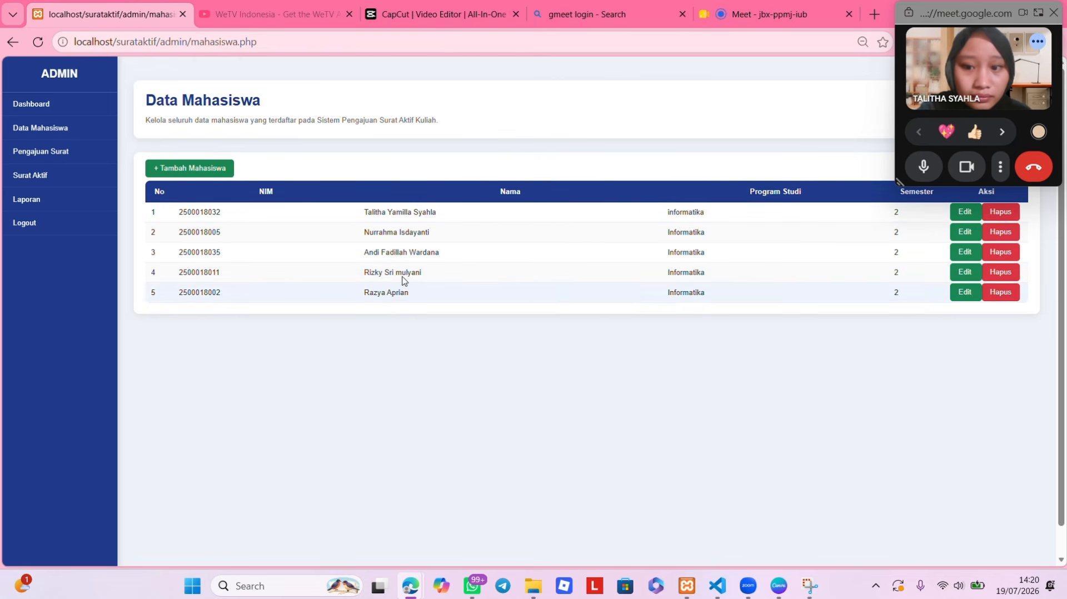
pyautogui.click(211, 170)
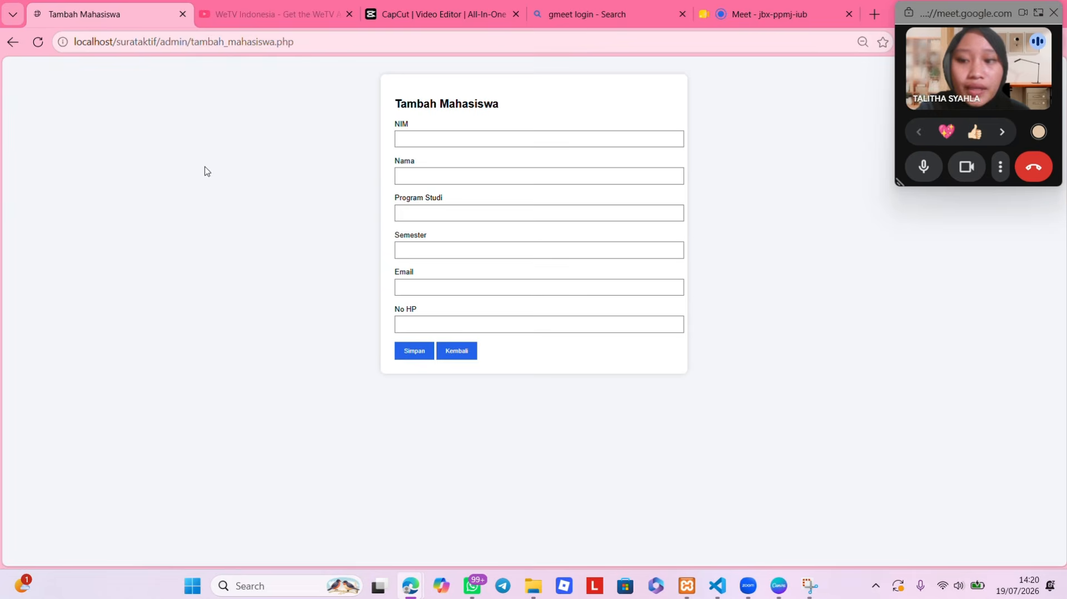
pyautogui.click(411, 137)
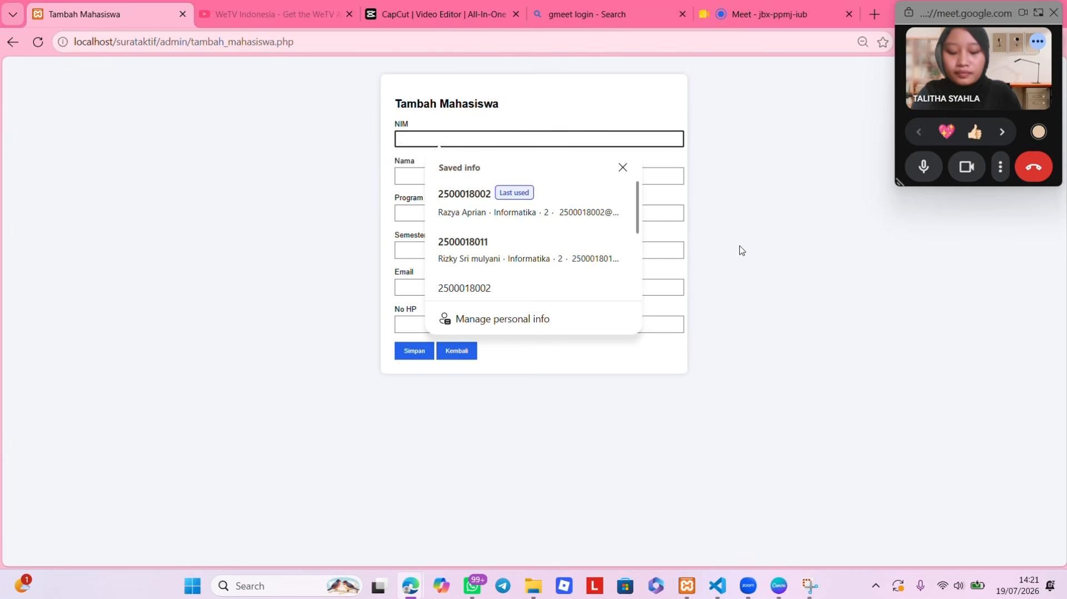
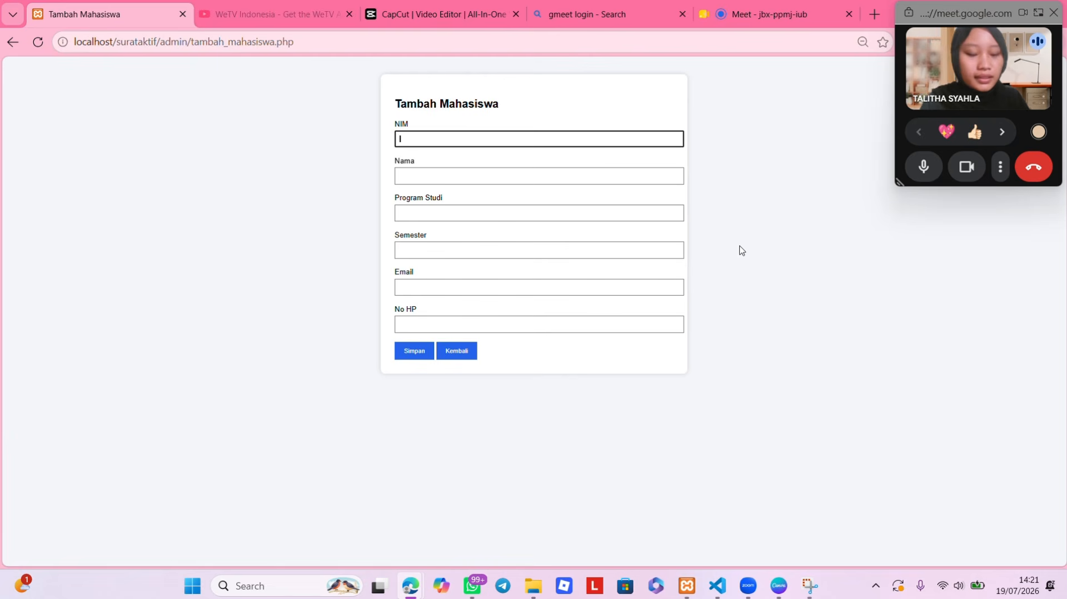
pyautogui.write('2500018')
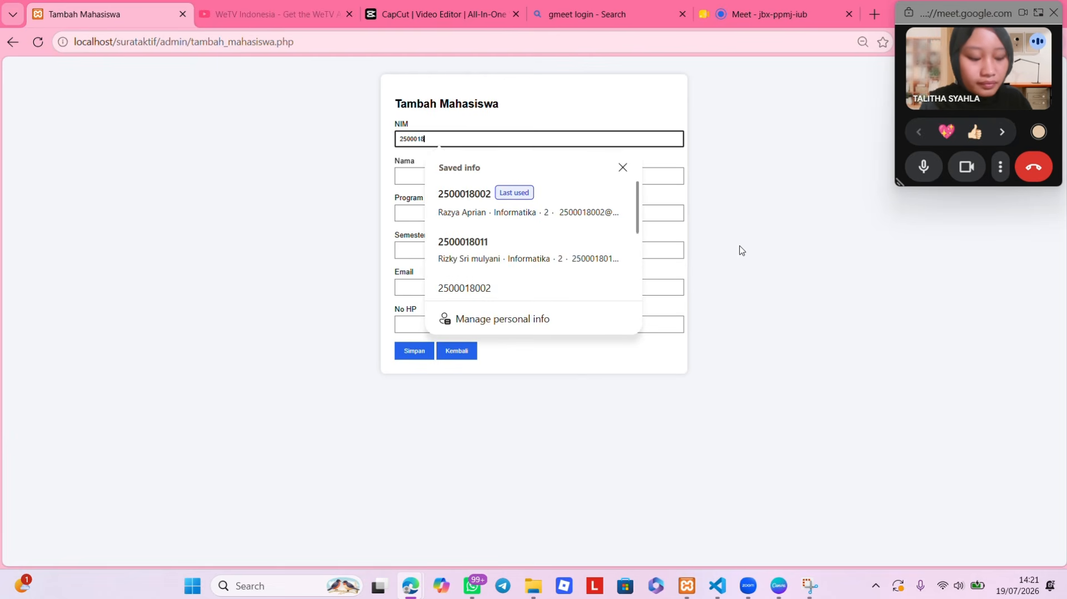
pyautogui.write('020')
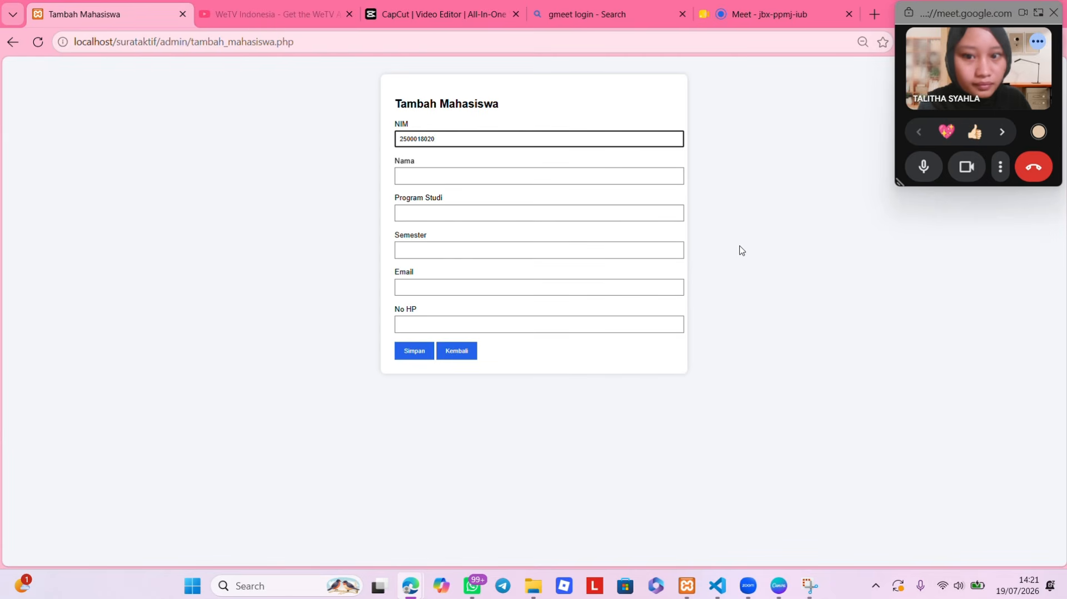
pyautogui.click(630, 175)
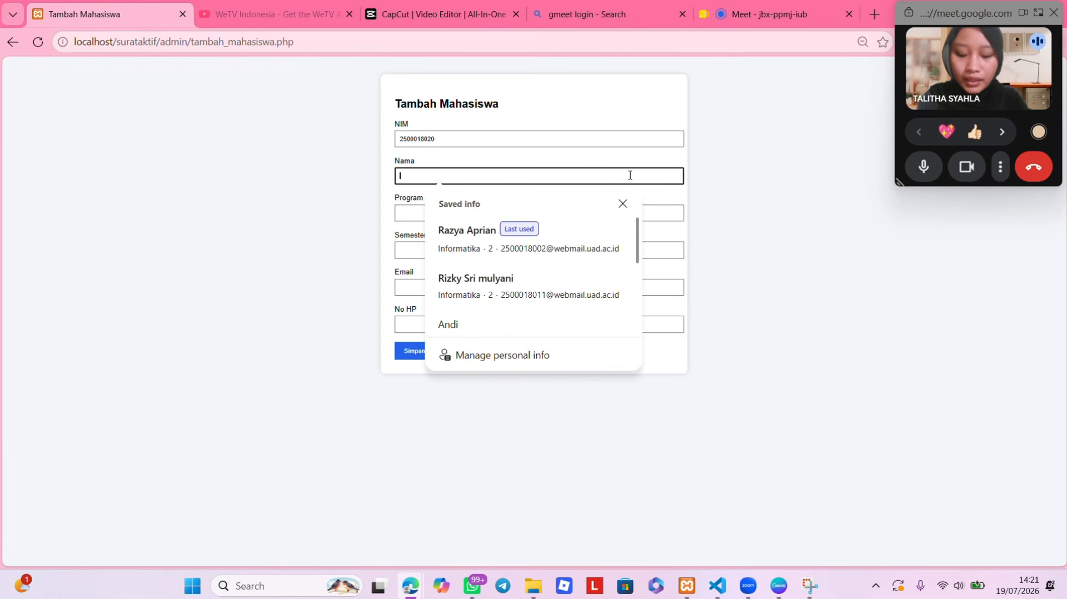
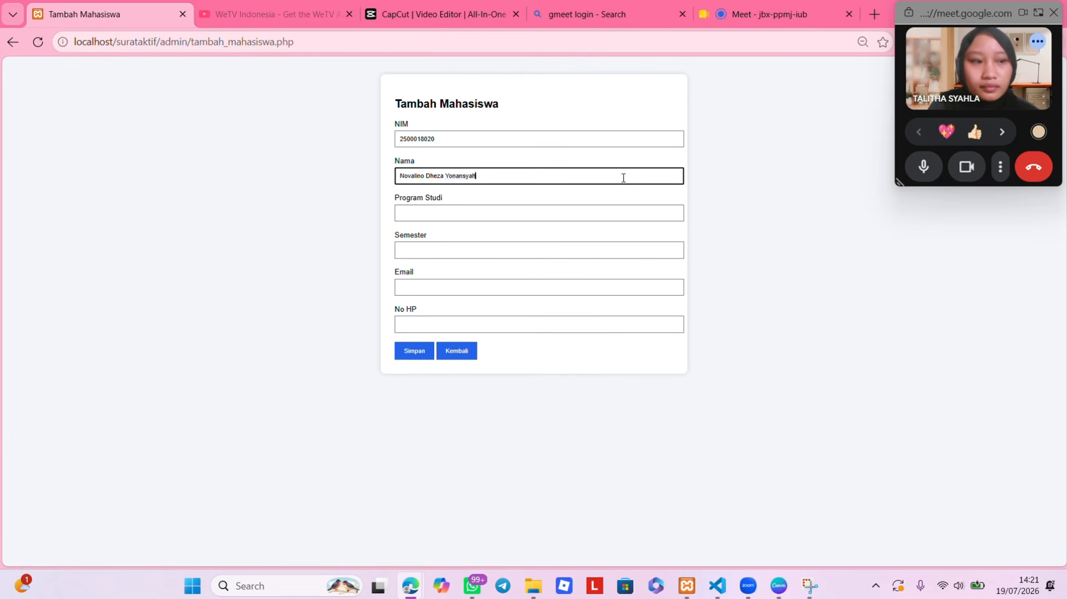
# - Fill in Informatika, semester 2, and the corrected e-mail and phone number, then save the student
pyautogui.click(577, 210)
pyautogui.click(548, 274)
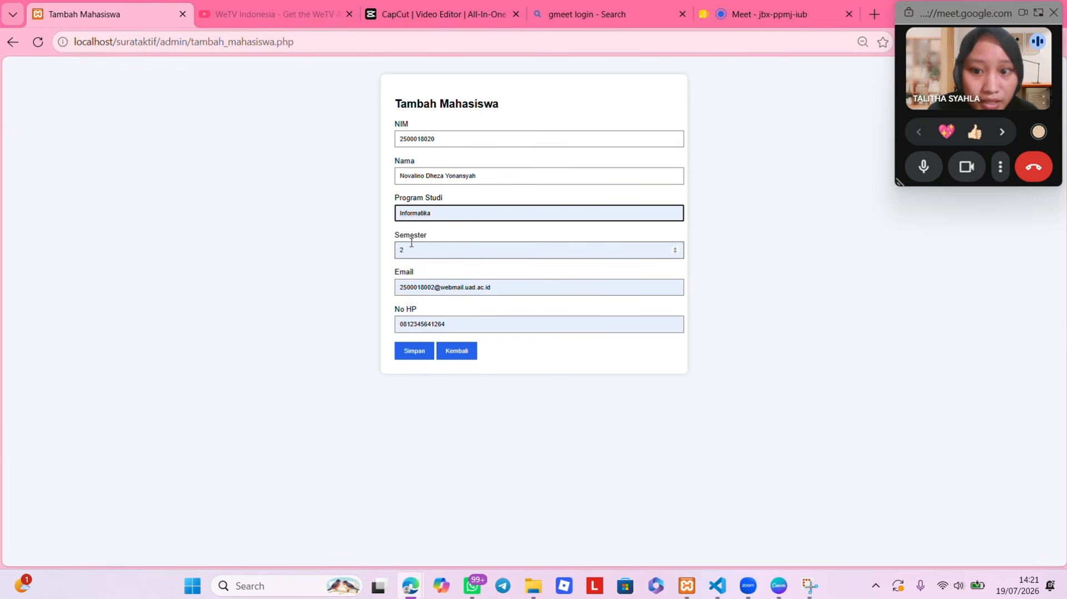
pyautogui.click(433, 288)
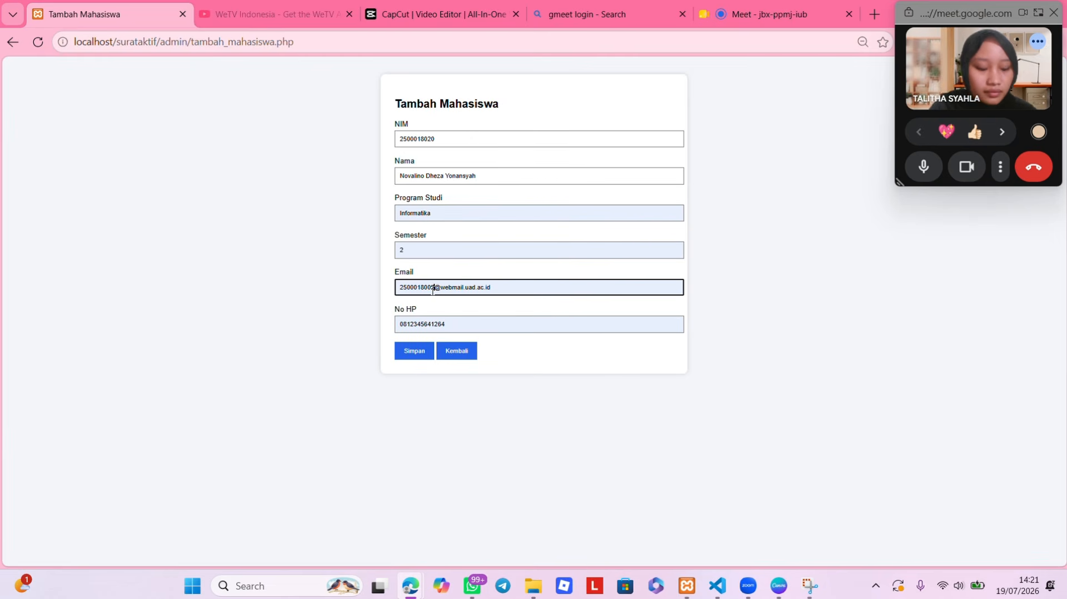
pyautogui.press('BackSpace')
pyautogui.press('BackSpace')
pyautogui.write('020')
pyautogui.click(459, 326)
pyautogui.press('BackSpace')
pyautogui.press('BackSpace')
pyautogui.press('BackSpace')
pyautogui.press('BackSpace')
pyautogui.press('BackSpace')
pyautogui.press('BackSpace')
pyautogui.write('2568')
pyautogui.click(426, 353)
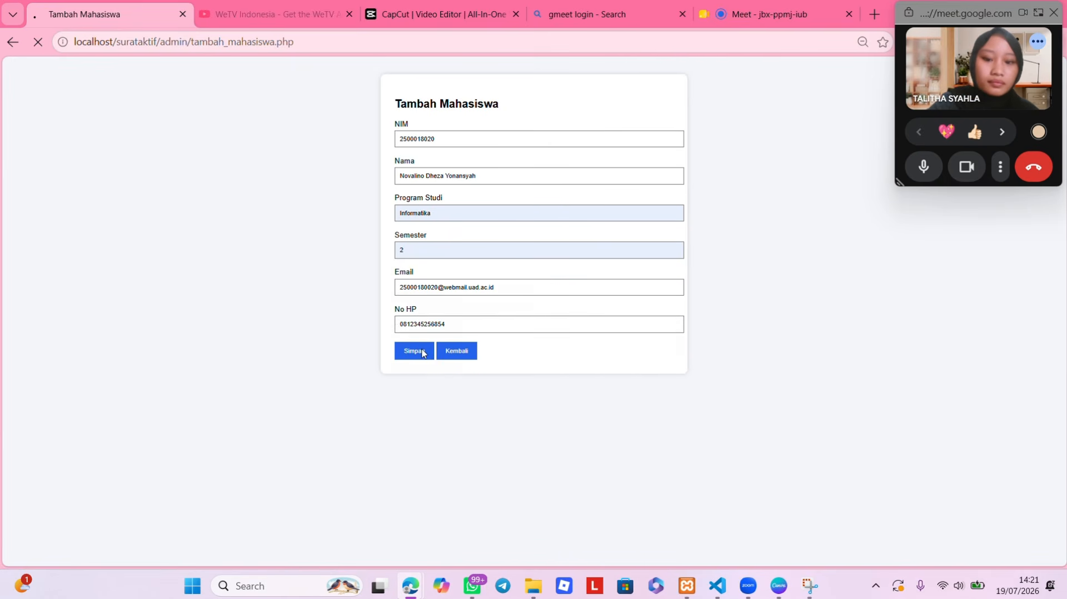
# - Acknowledge the success alert and check the new student's row 6 record without editing it
pyautogui.click(667, 137)
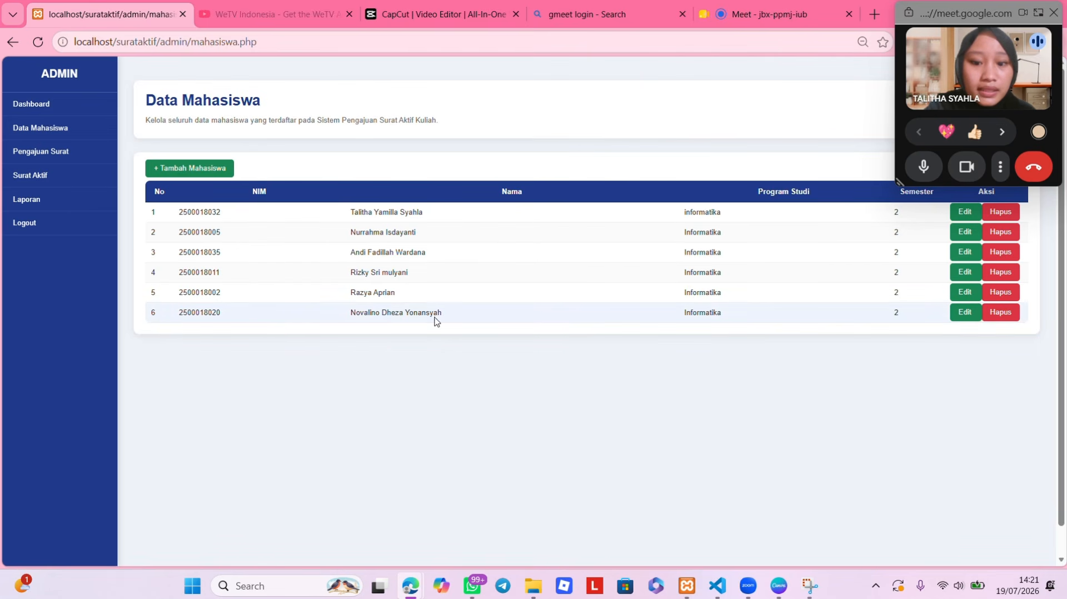
pyautogui.click(967, 314)
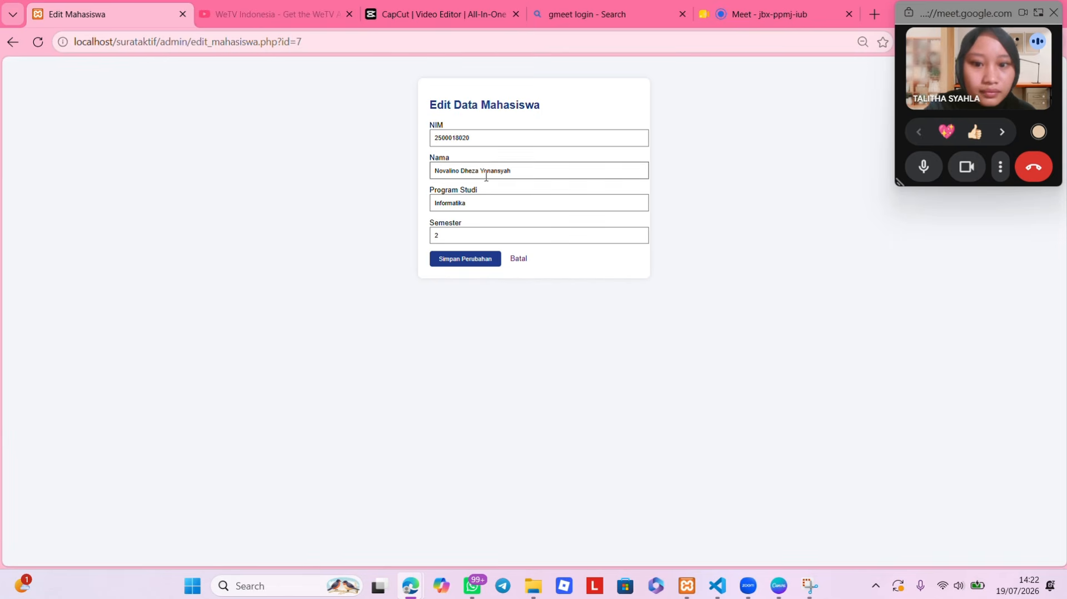
pyautogui.click(517, 259)
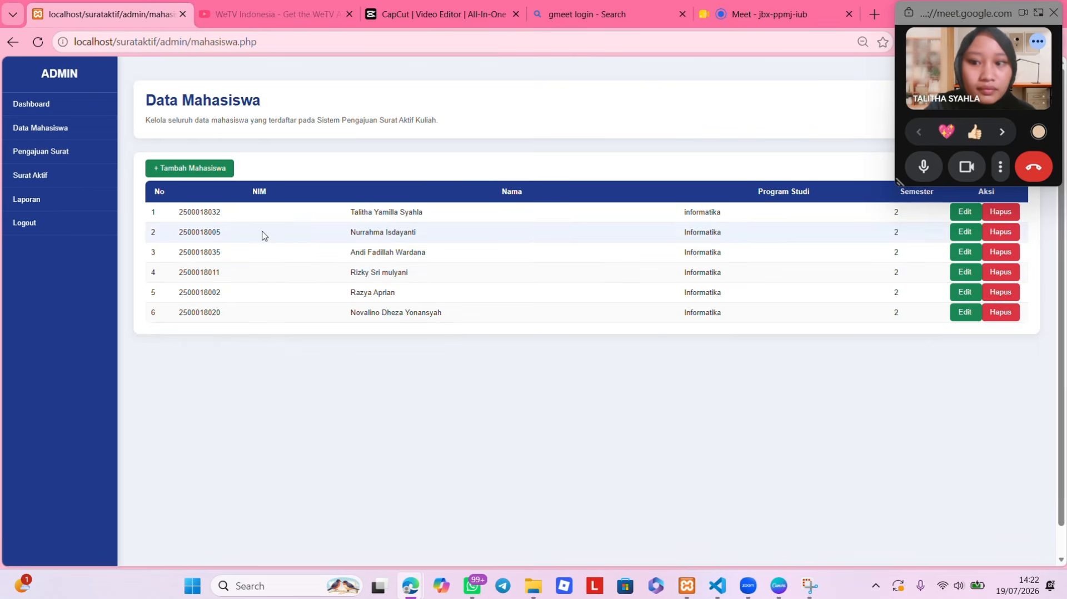
# - Go through Surat Aktif to the Data Pengajuan Surat list of letter requests
pyautogui.click(75, 179)
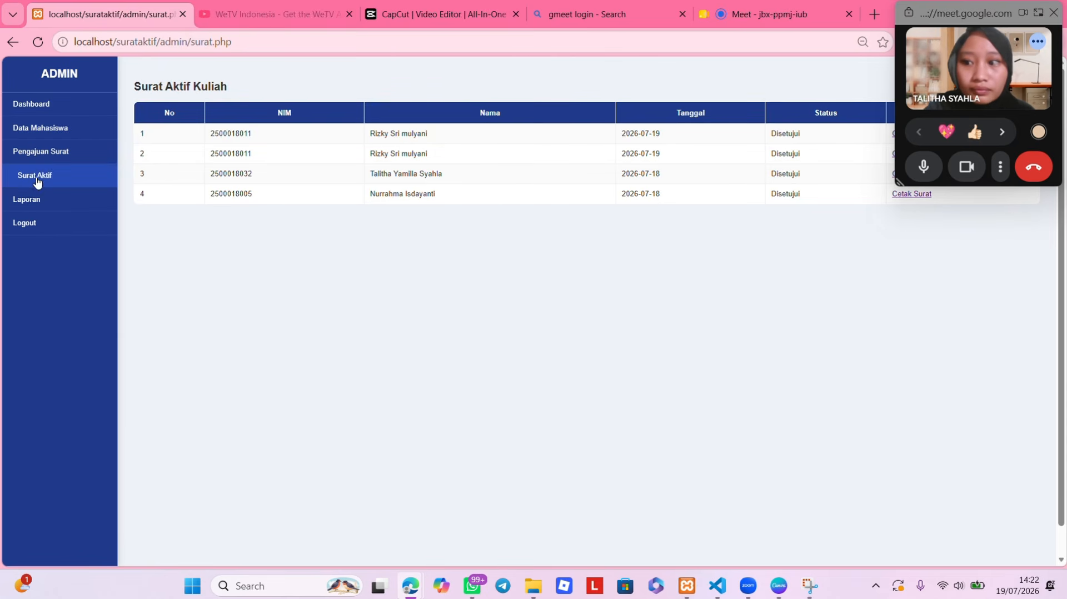
pyautogui.click(52, 151)
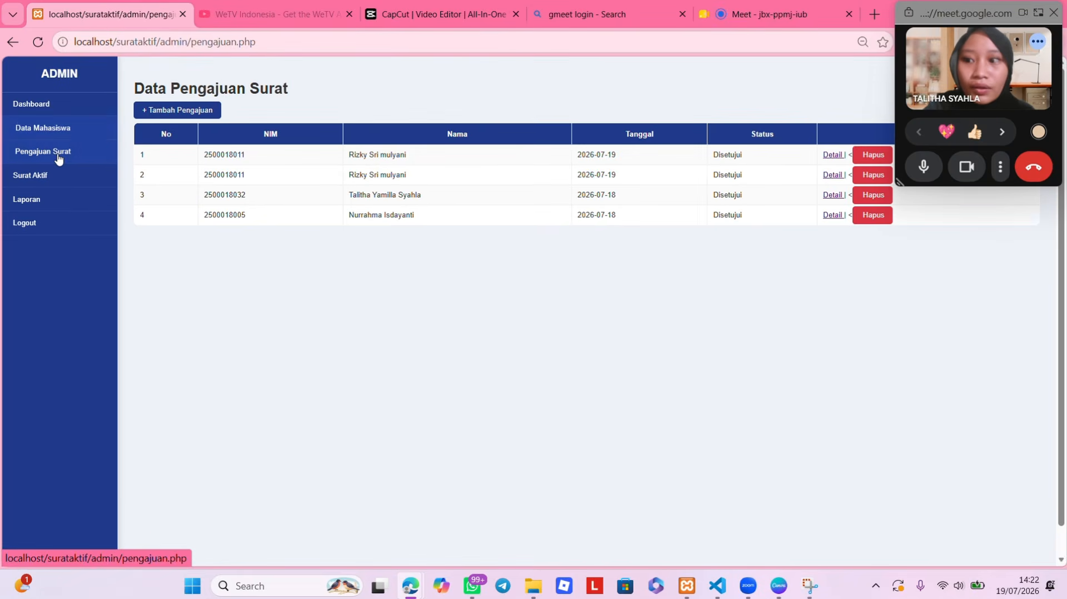
pyautogui.click(59, 159)
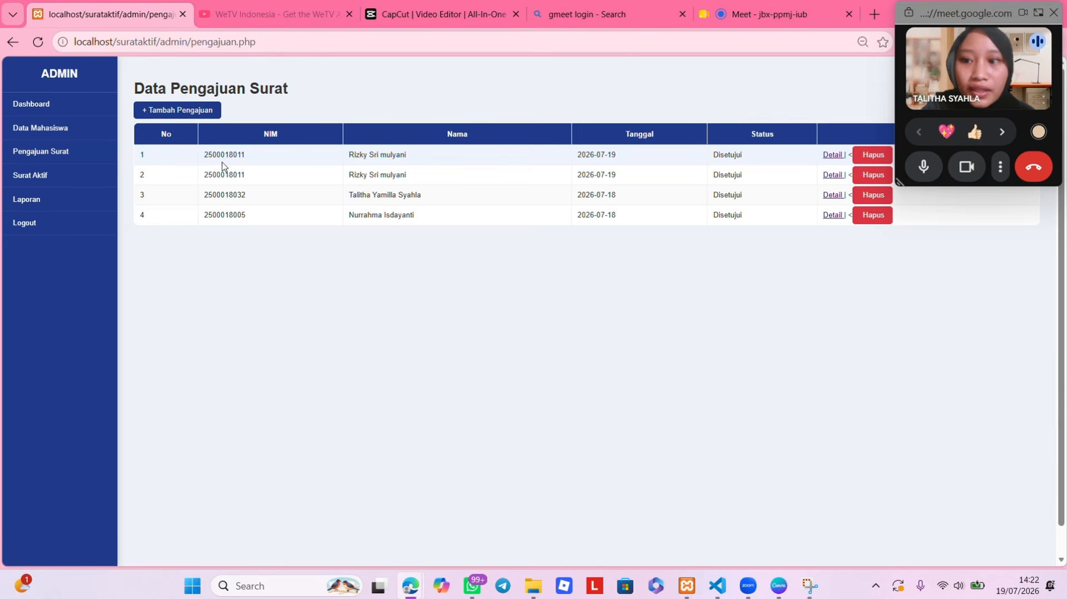
# - Add a Tambah Pengajuan request for the new student with Keperluan 'Untuk mendaftar Akmil' and save it
pyautogui.click(200, 114)
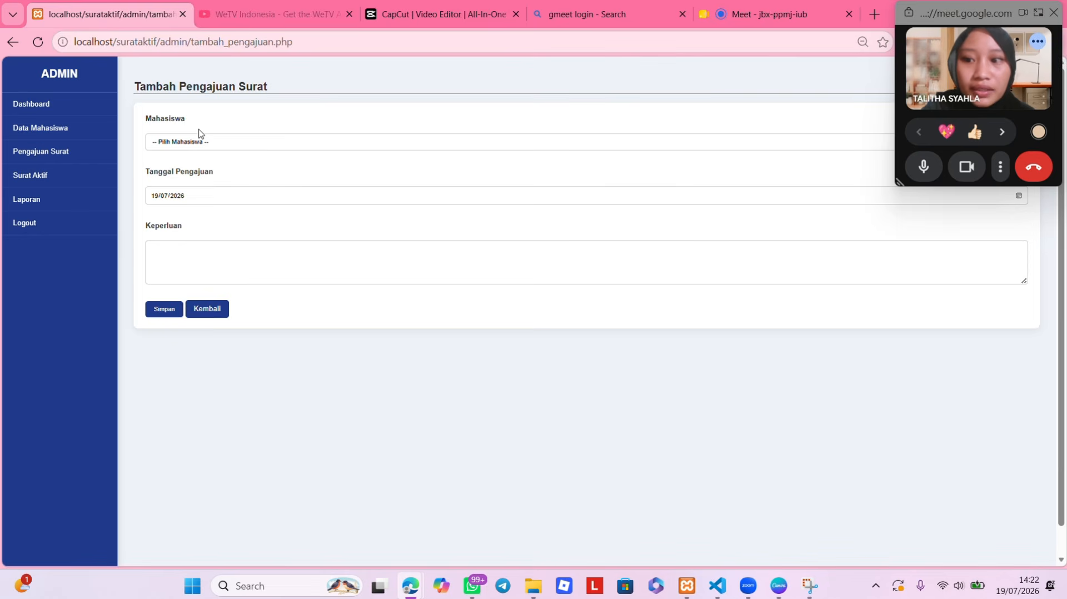
pyautogui.click(200, 145)
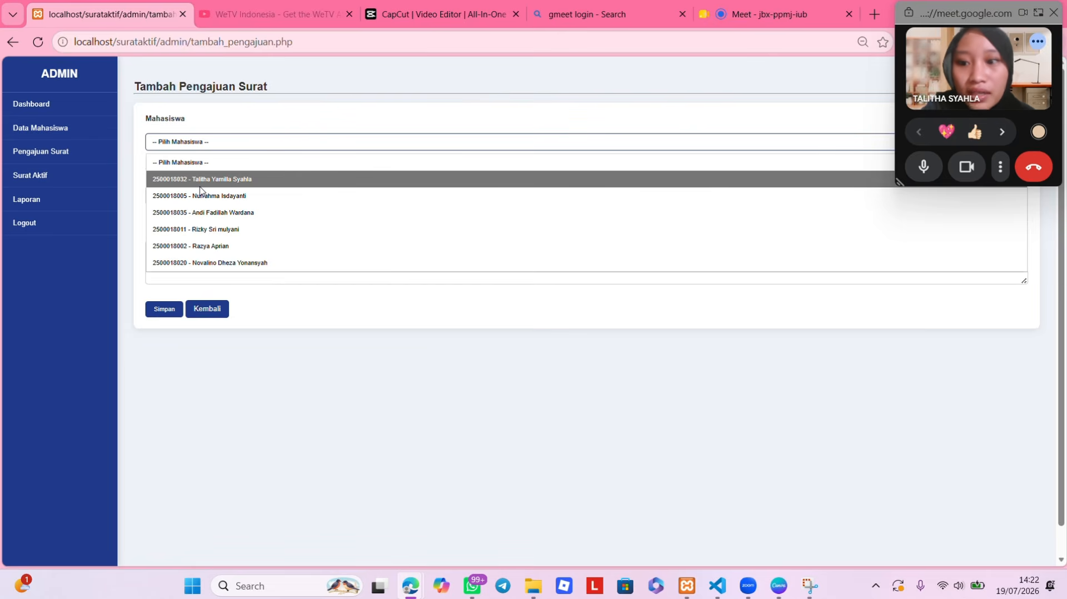
pyautogui.click(220, 263)
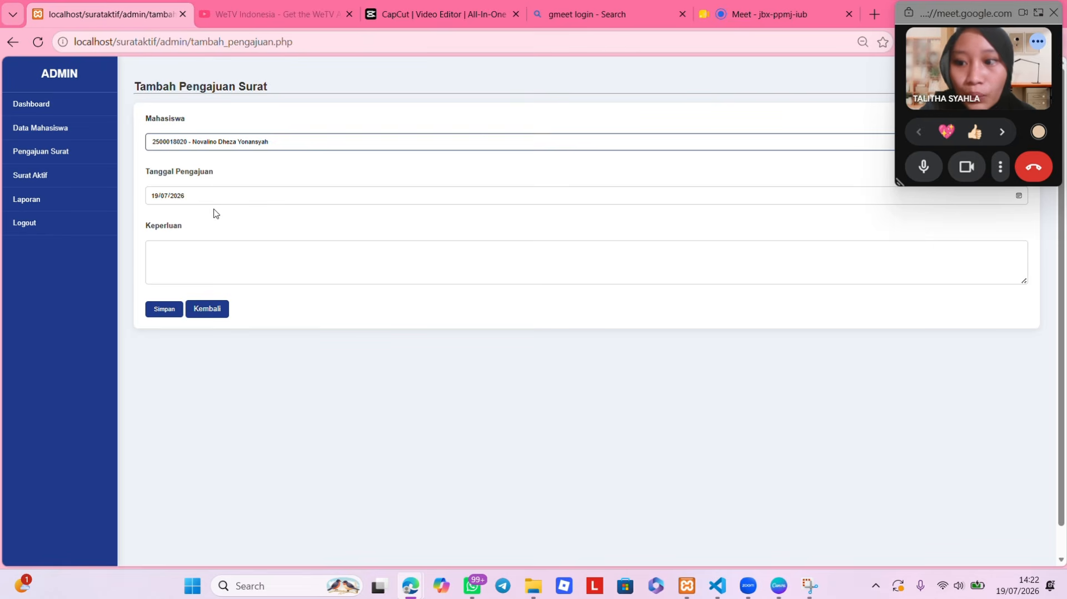
pyautogui.click(202, 250)
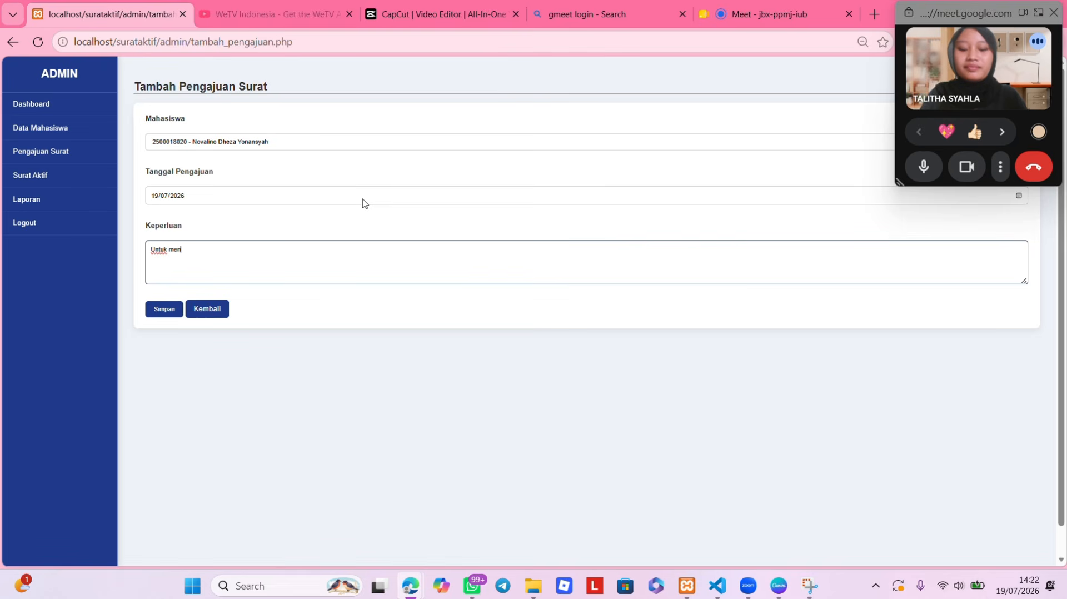
pyautogui.write('Untuk mendaftar AAkmil')
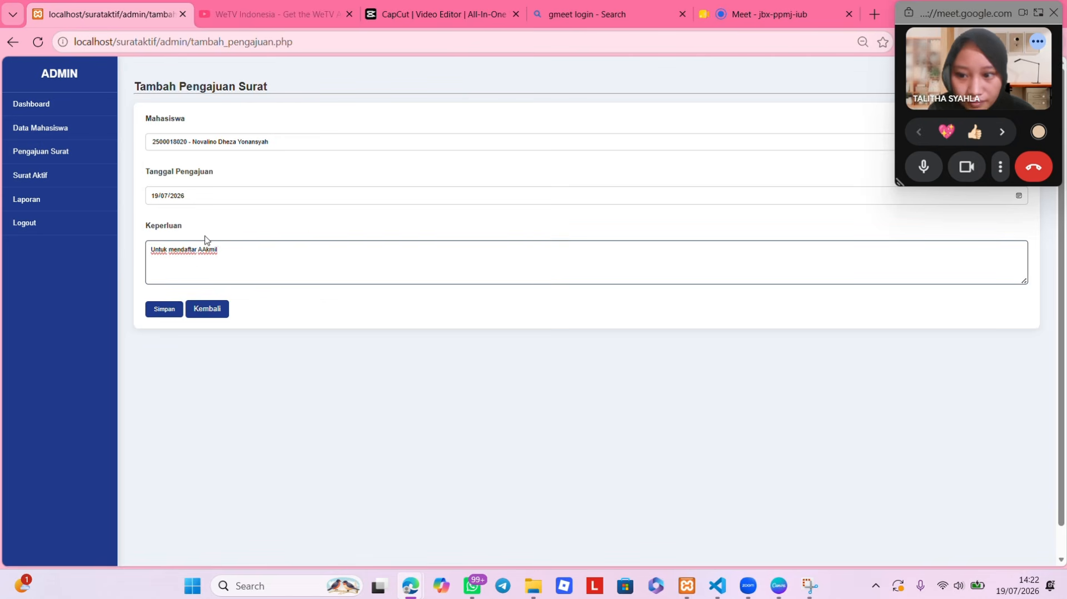
pyautogui.click(194, 254)
pyautogui.press('Delete')
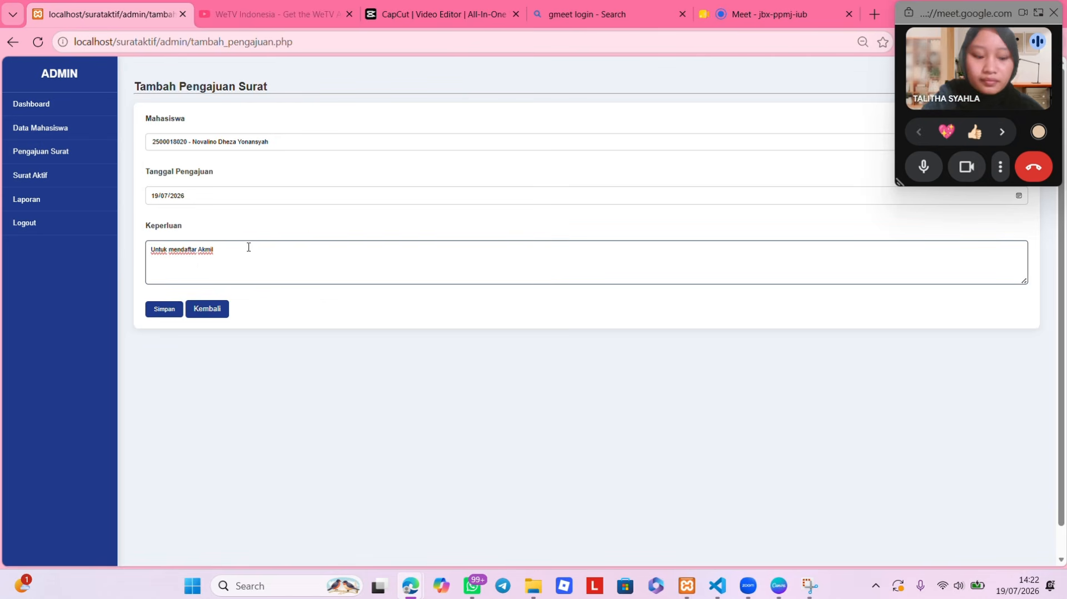
pyautogui.click(172, 312)
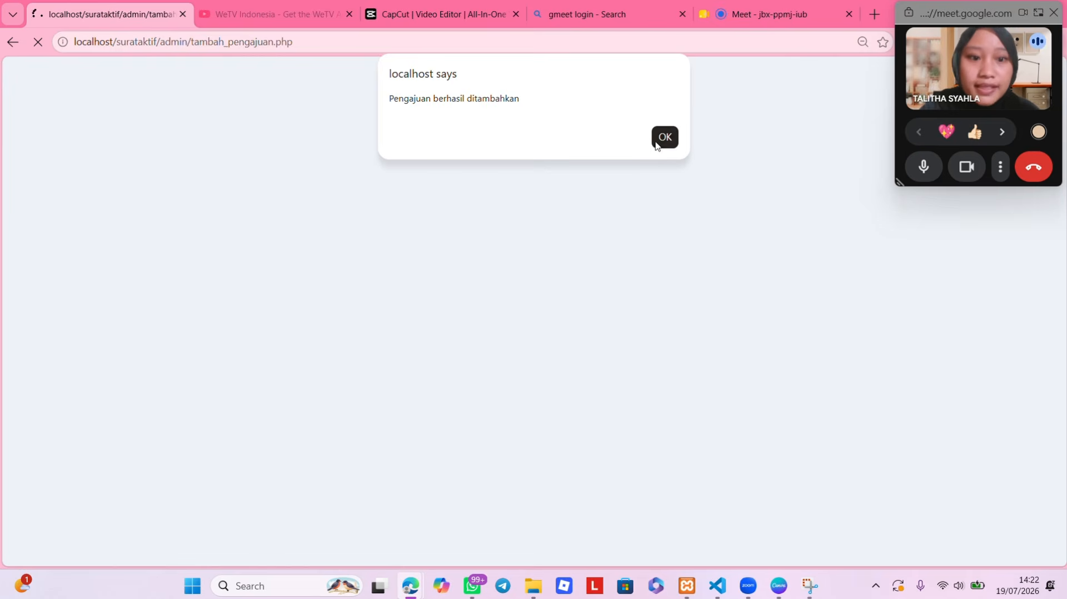
pyautogui.click(665, 139)
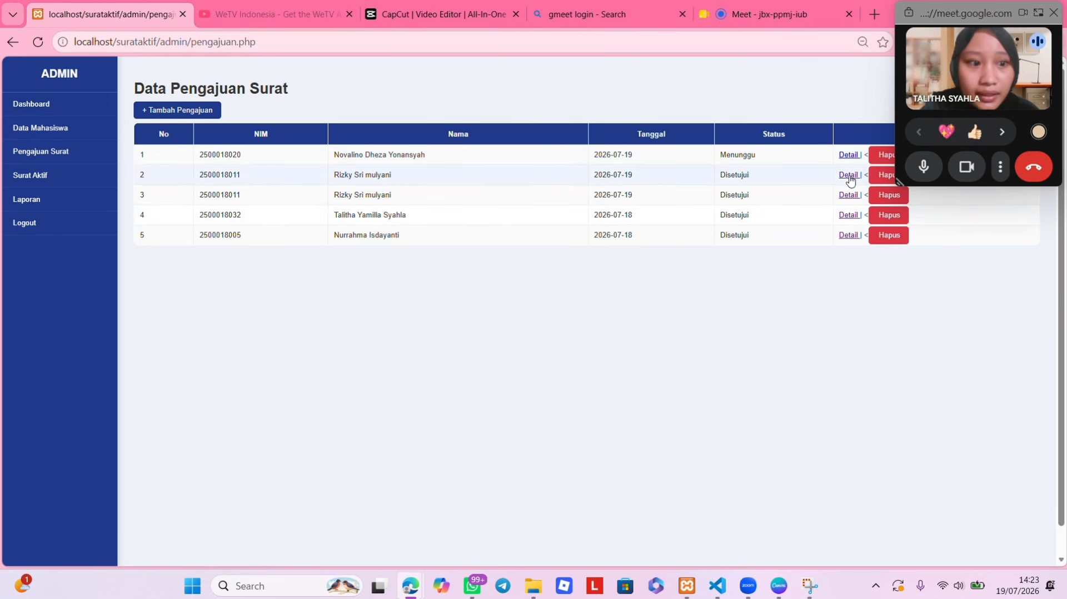
# - Approve the new student's request from its Detail page with Setujui, then view the Surat Aktif Kuliah list
pyautogui.click(848, 158)
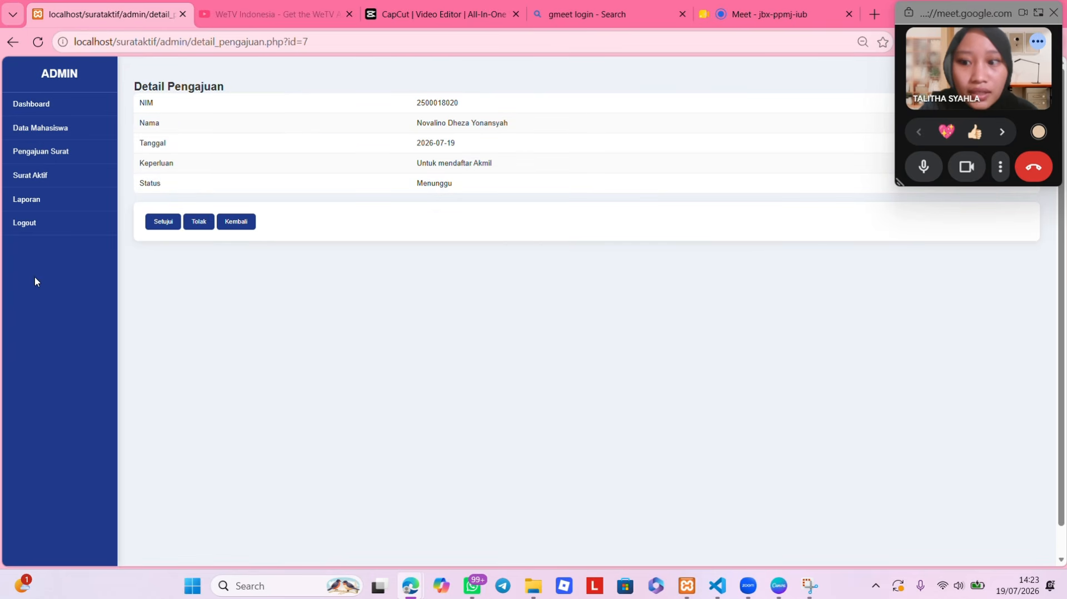
pyautogui.click(164, 223)
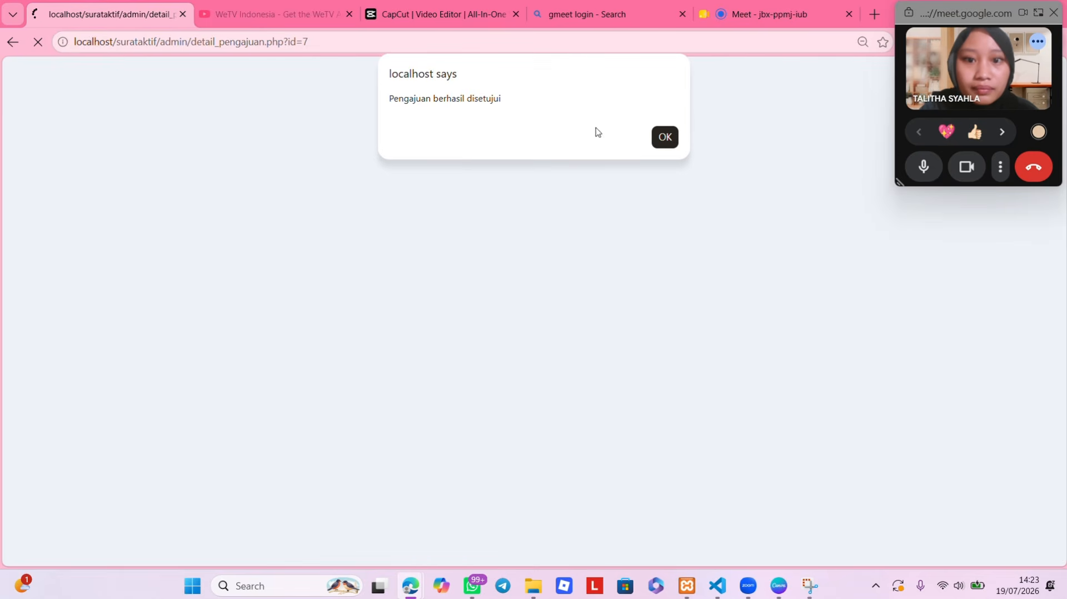
pyautogui.click(674, 141)
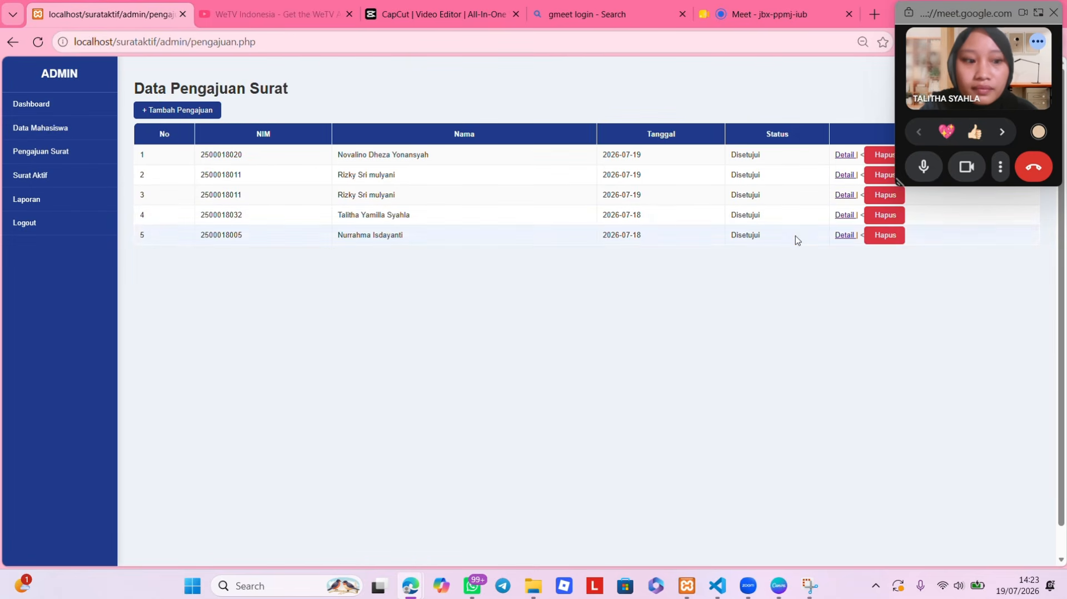
pyautogui.click(64, 179)
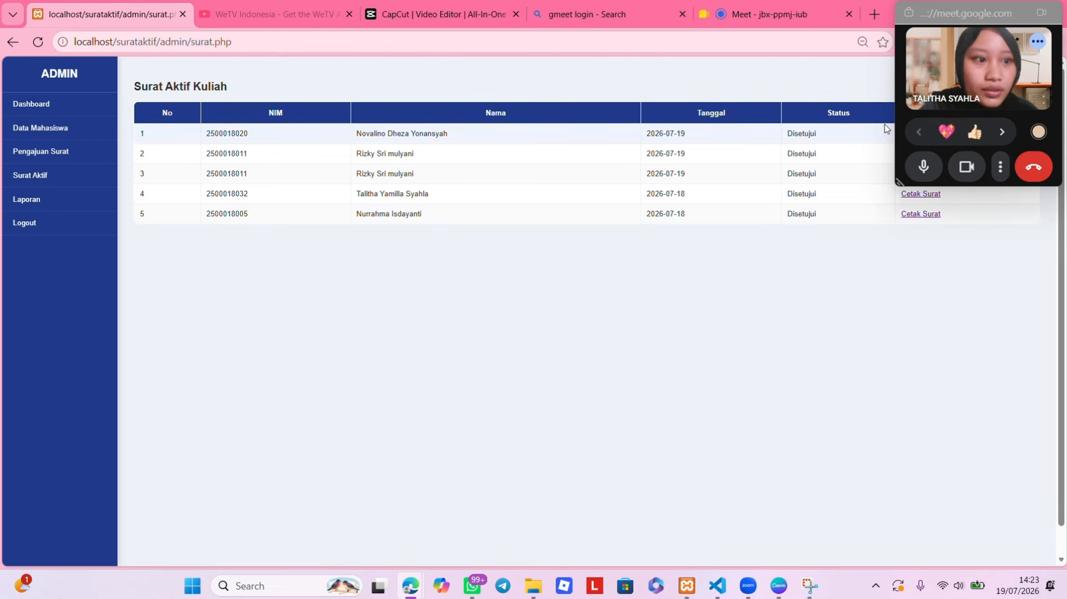
pyautogui.moveTo(922, 13); pyautogui.dragTo(880, 261)
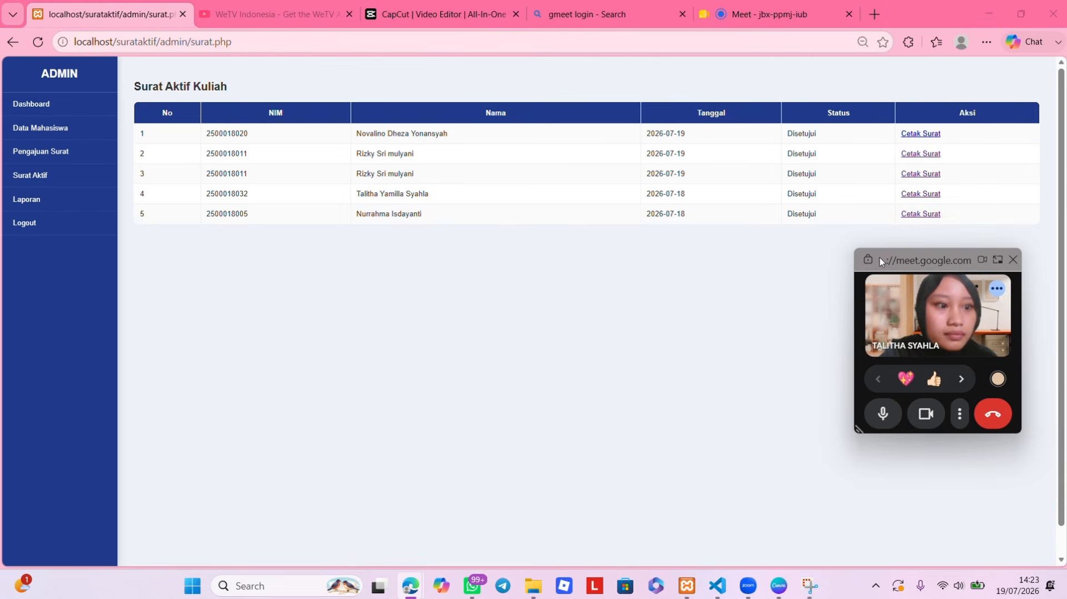
pyautogui.click(906, 135)
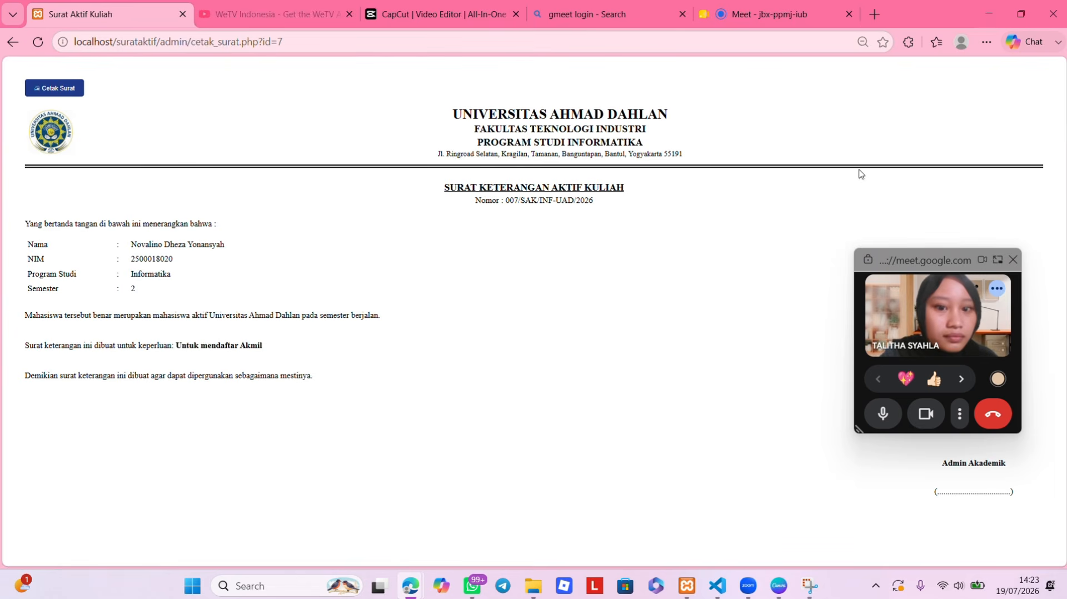
pyautogui.click(58, 88)
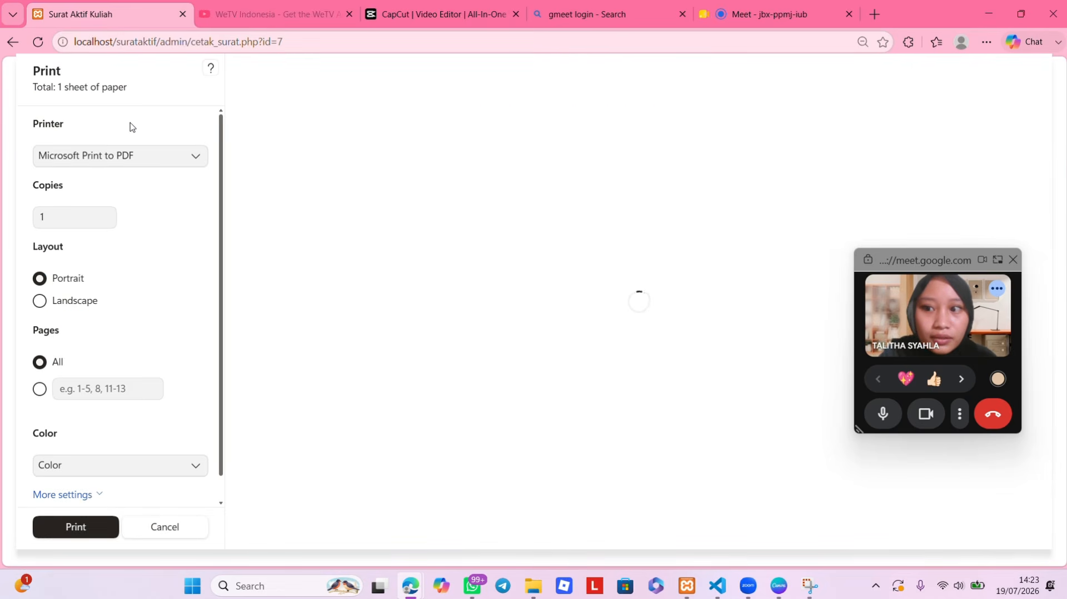
pyautogui.scroll(-5, 468, 221)
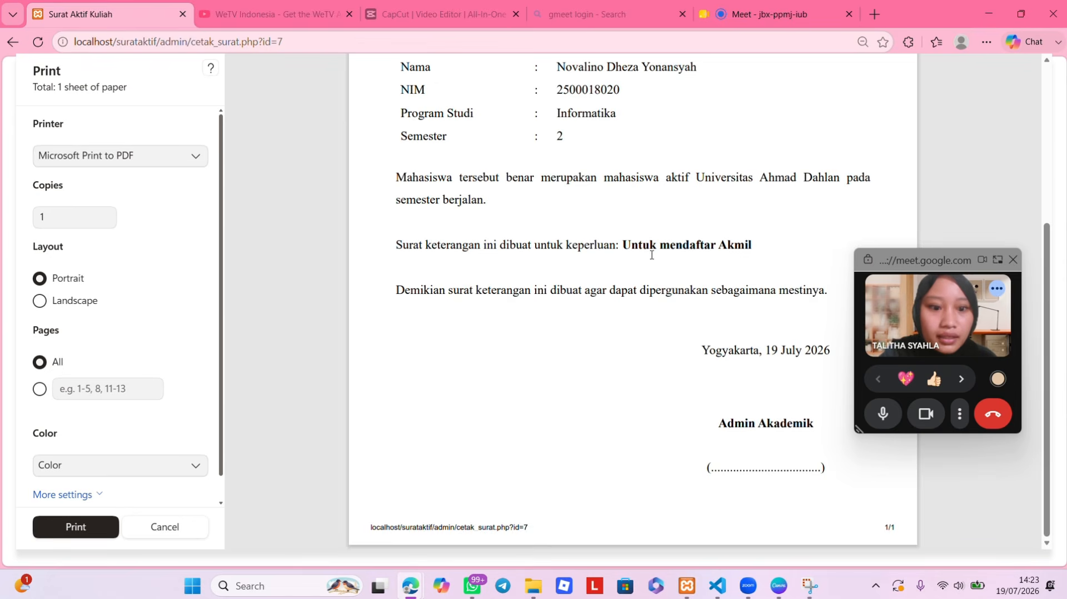
pyautogui.scroll(3, 653, 255)
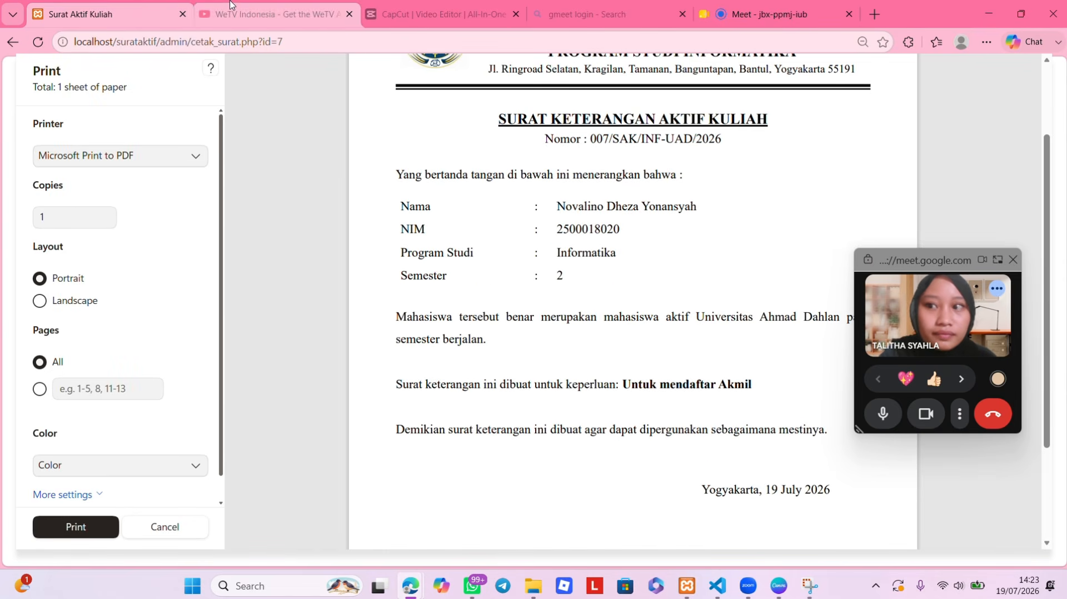
pyautogui.click(11, 44)
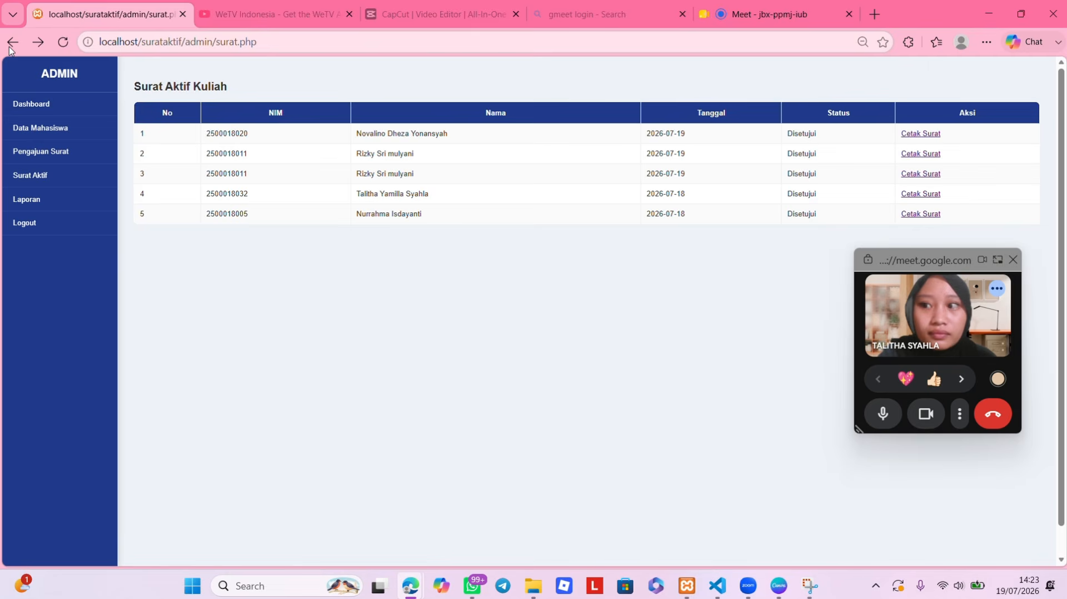
# - Open the Laporan page and send the Cetak Laporan printable report to printing
pyautogui.click(28, 205)
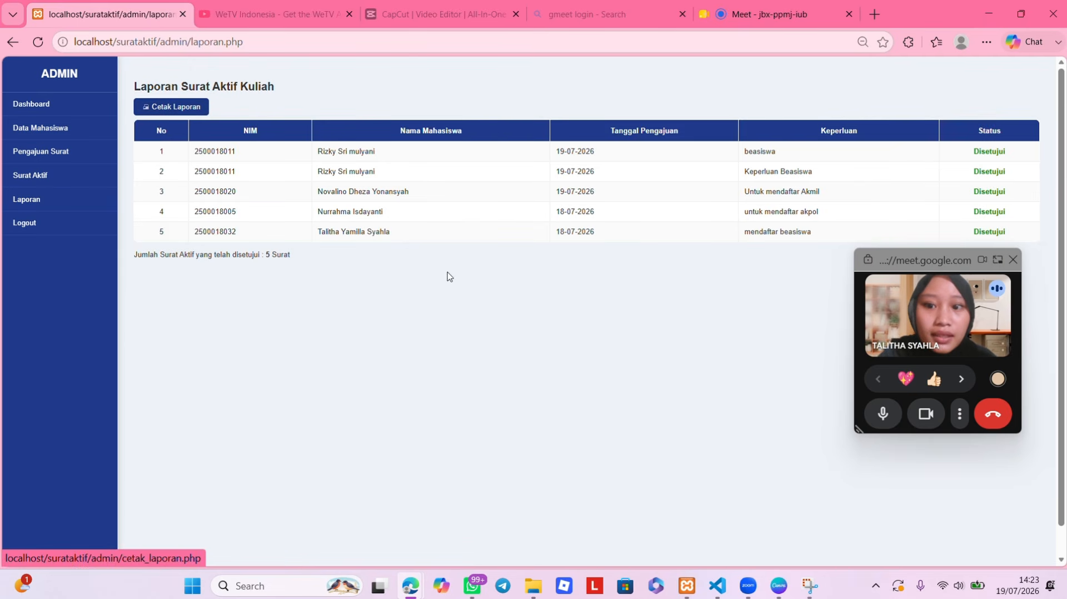
pyautogui.click(157, 107)
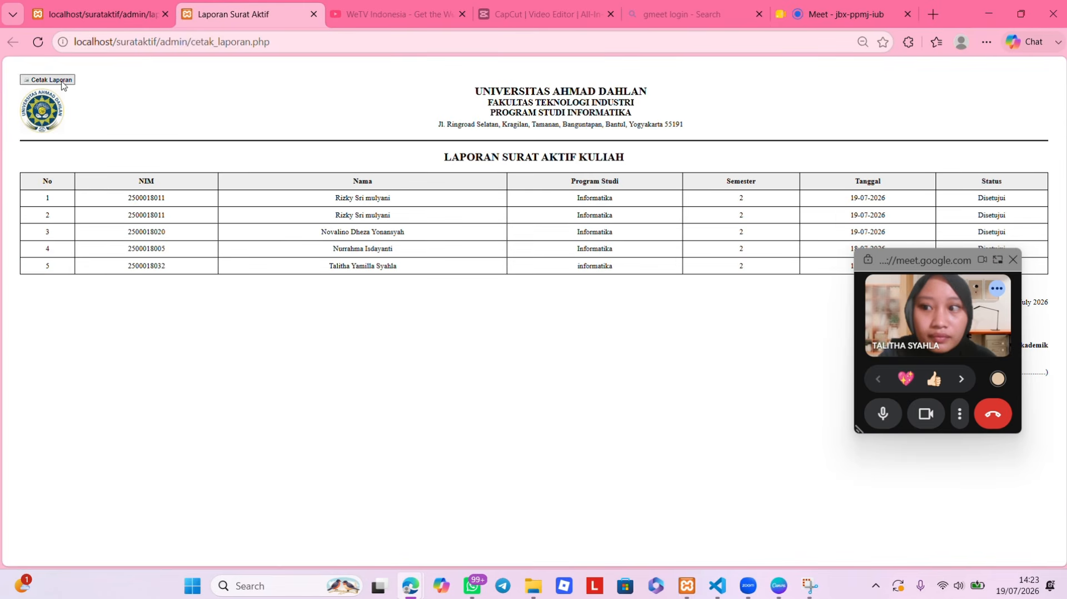
pyautogui.click(60, 81)
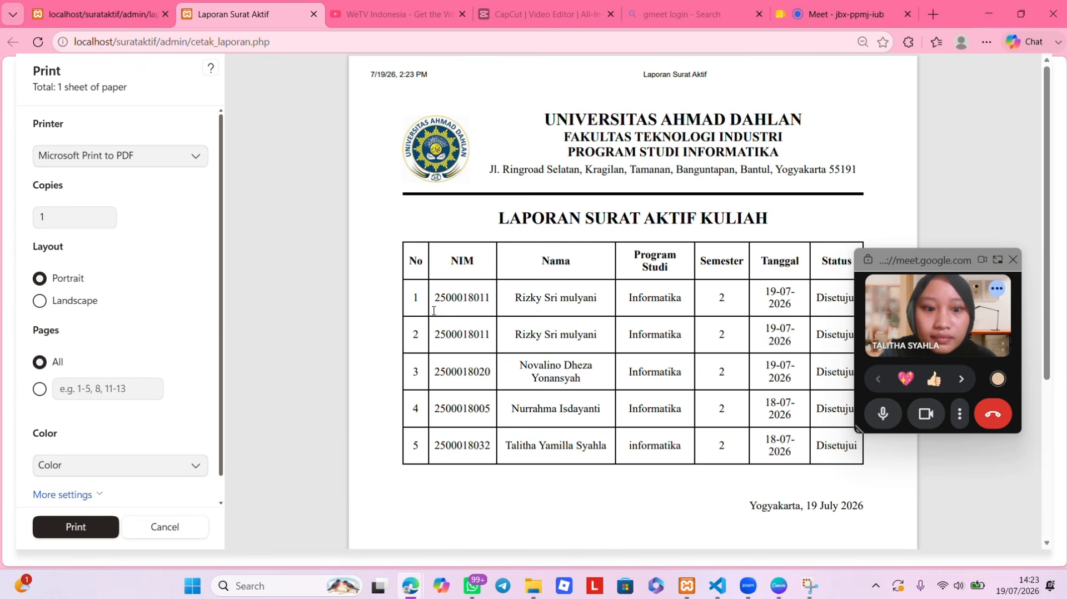
pyautogui.scroll(-2, 627, 400)
pyautogui.scroll(3, 627, 399)
# - Return to the first tab, log out, and log back in as admin
pyautogui.click(44, 15)
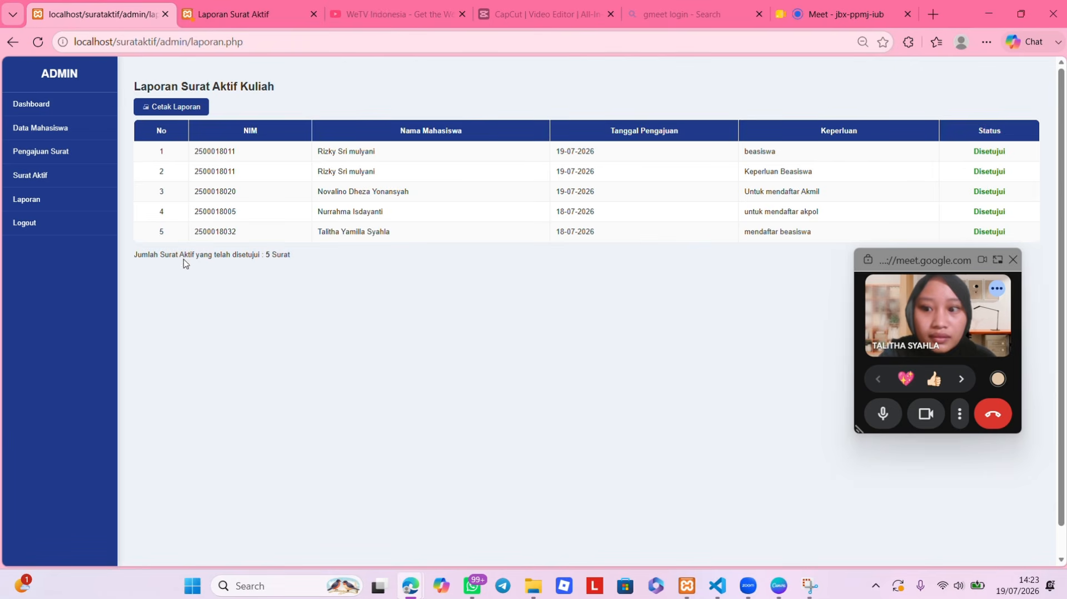
pyautogui.click(49, 223)
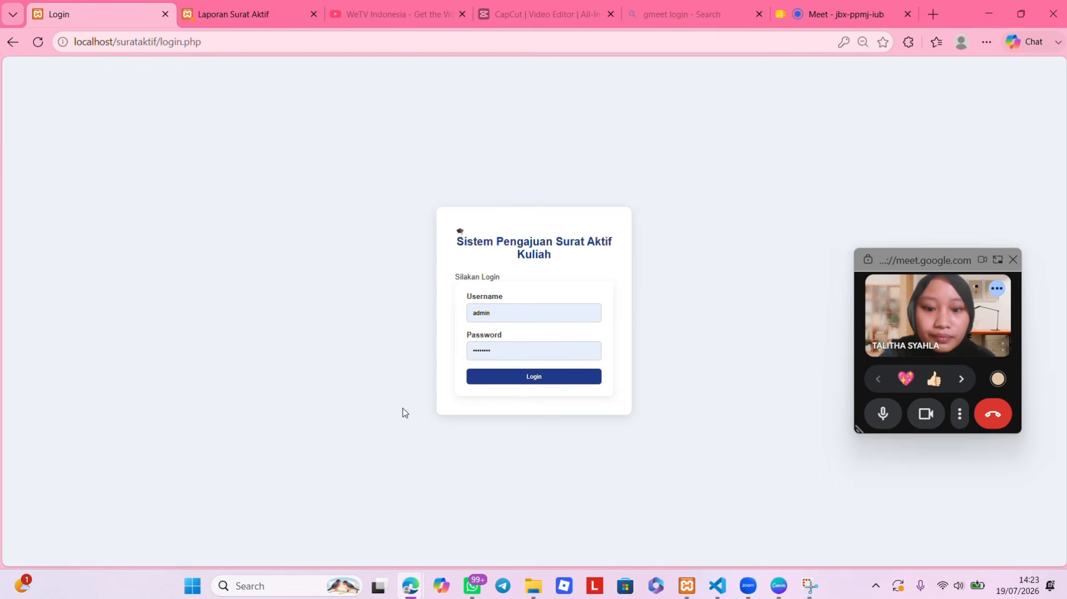
pyautogui.click(483, 380)
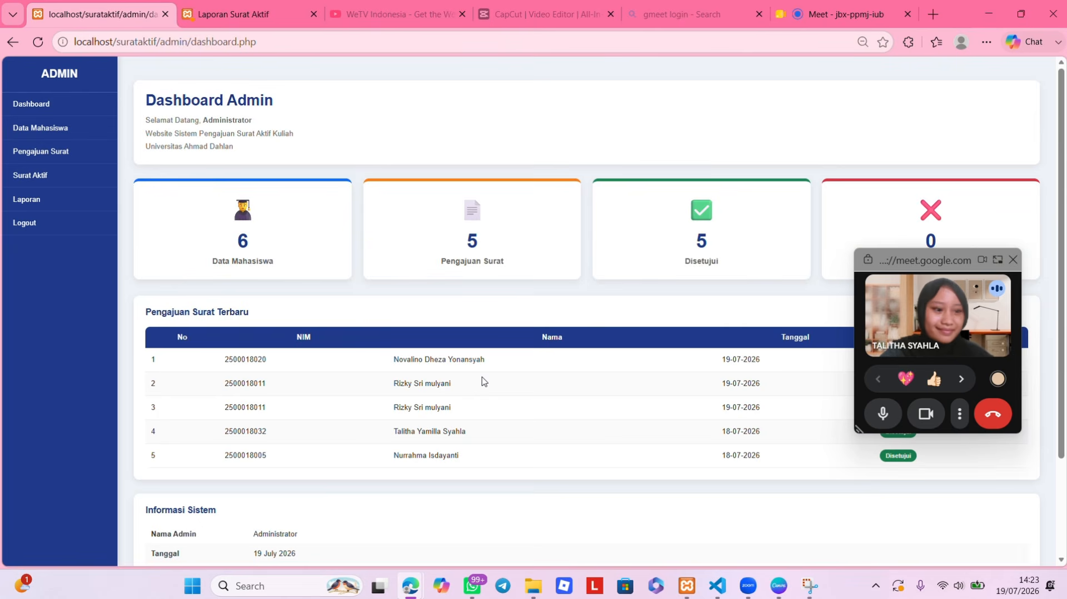